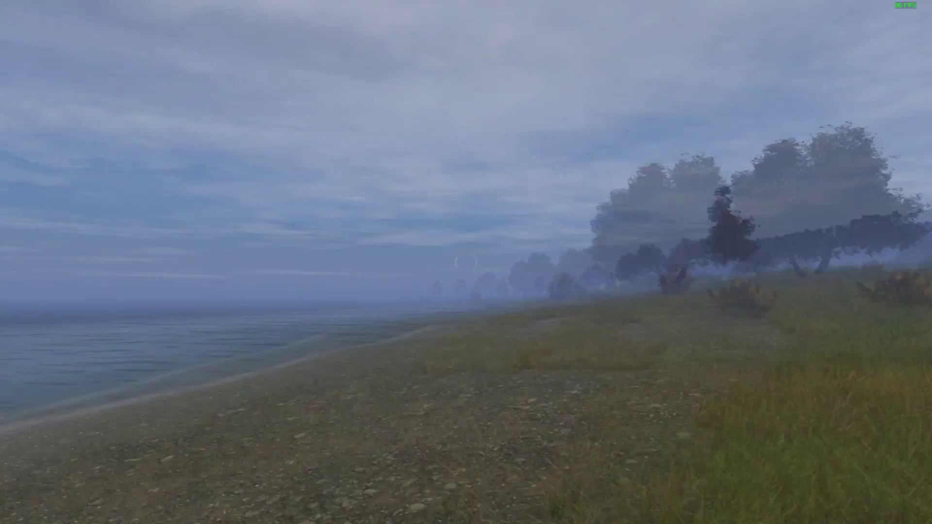
# Pause the game and open the video settings in the configuration options.
pyautogui.press('Escape')
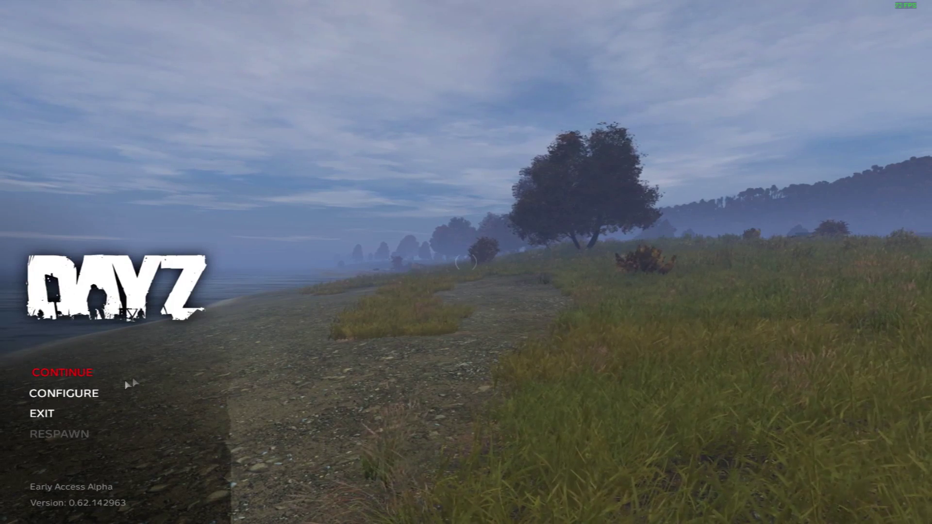
pyautogui.click(104, 389)
pyautogui.click(323, 92)
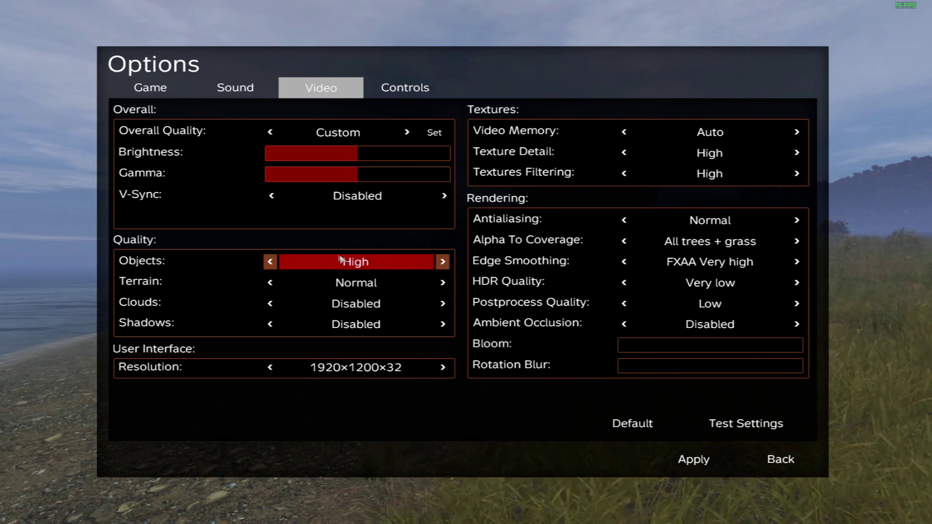
# Try the Objects quality at Very high and at Normal, and return it to High.
pyautogui.click(443, 262)
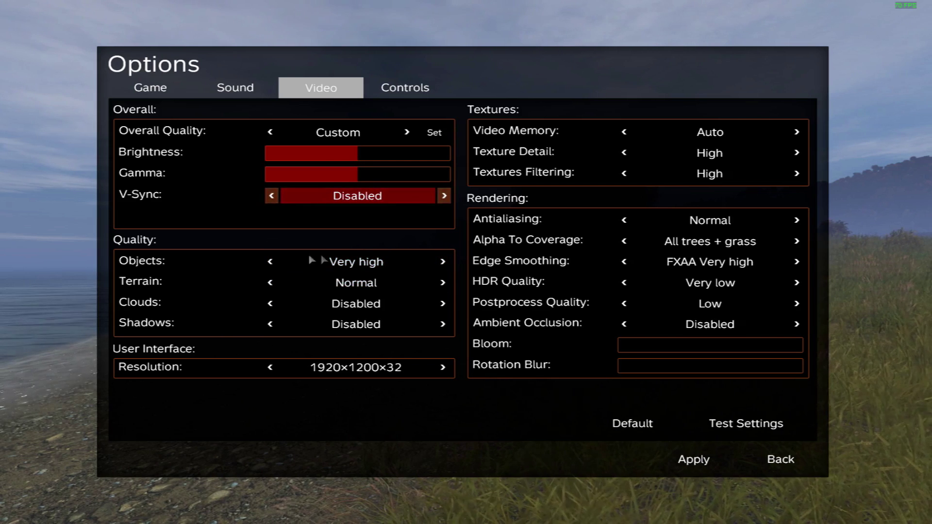
pyautogui.click(271, 262)
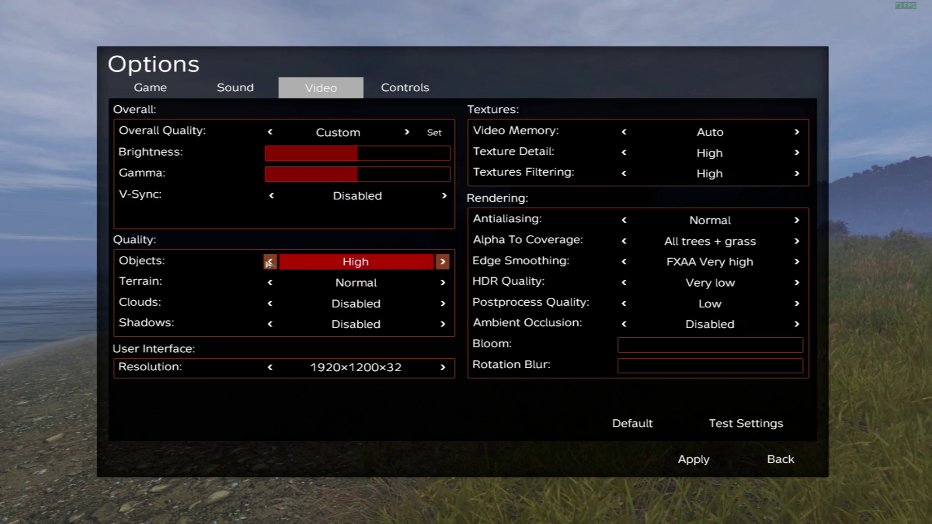
pyautogui.click(271, 262)
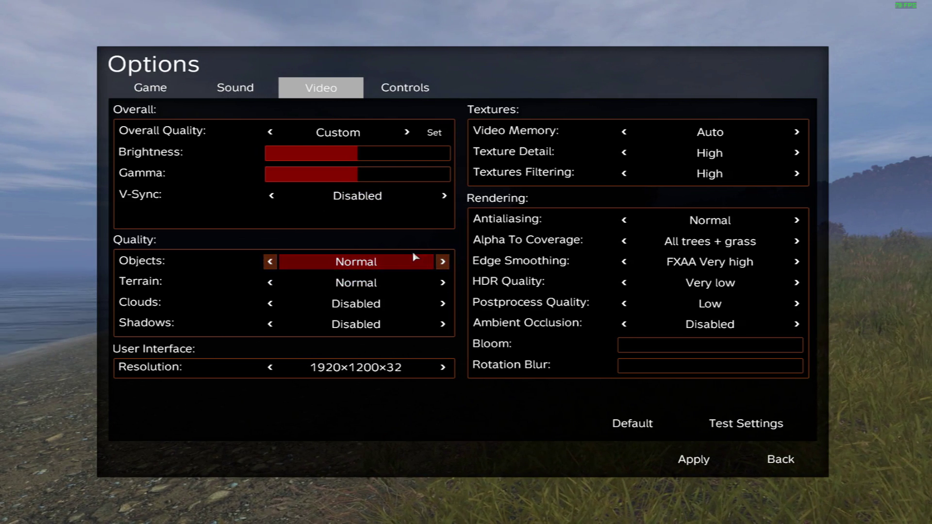
pyautogui.click(443, 261)
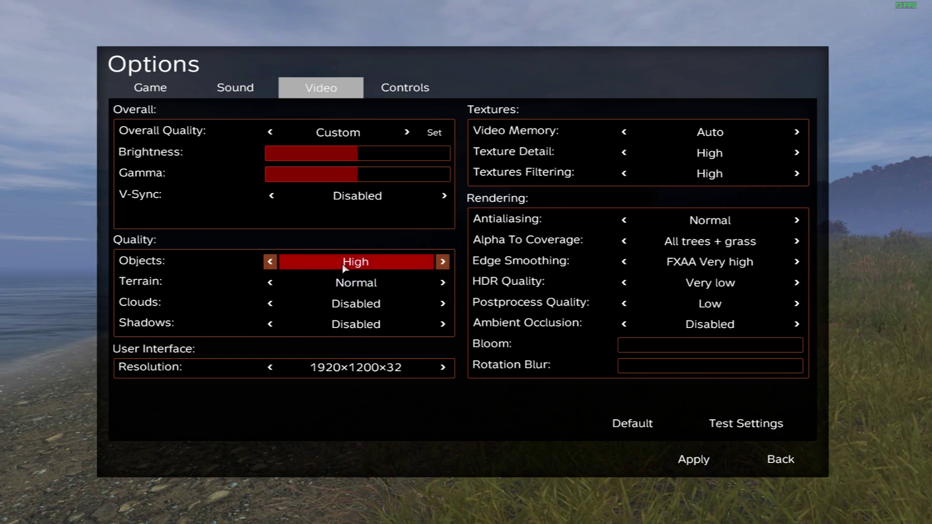
# Compare the Terrain quality at Low and Normal, finishing on Normal.
pyautogui.click(270, 283)
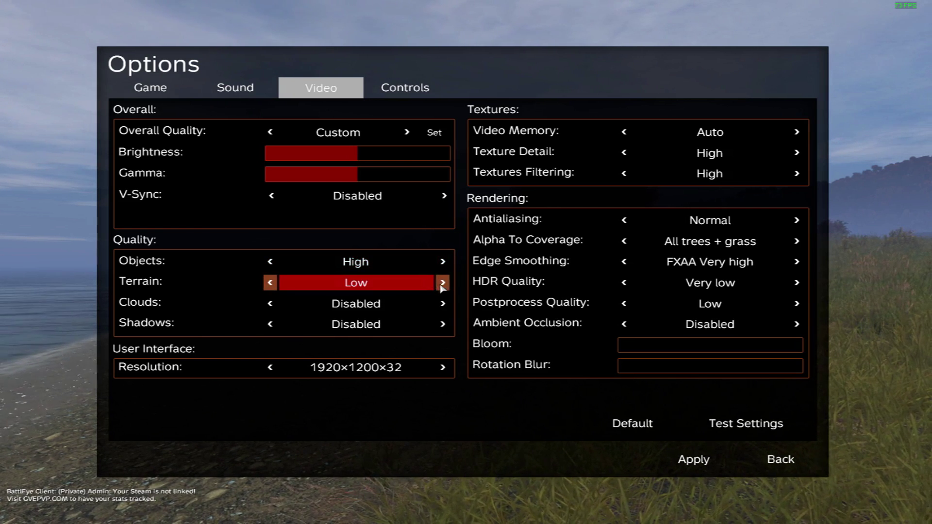
pyautogui.click(442, 283)
pyautogui.click(270, 283)
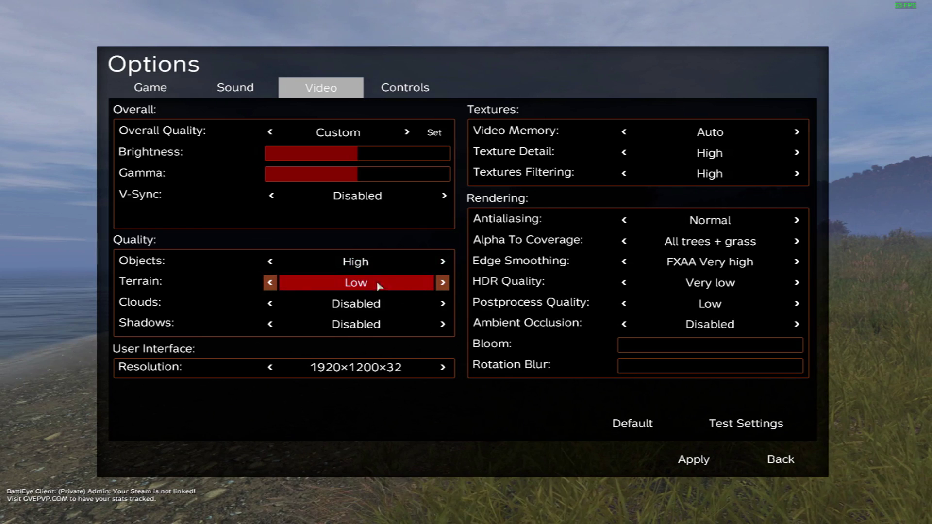
pyautogui.click(442, 283)
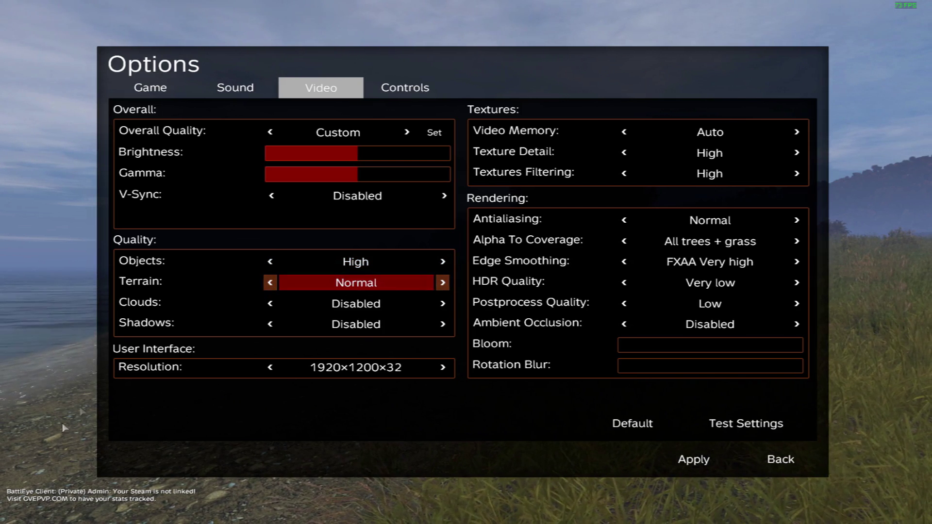
# Switch the Terrain quality repeatedly between Very low and Low to compare the ground, and restore it to Normal.
pyautogui.click(270, 286)
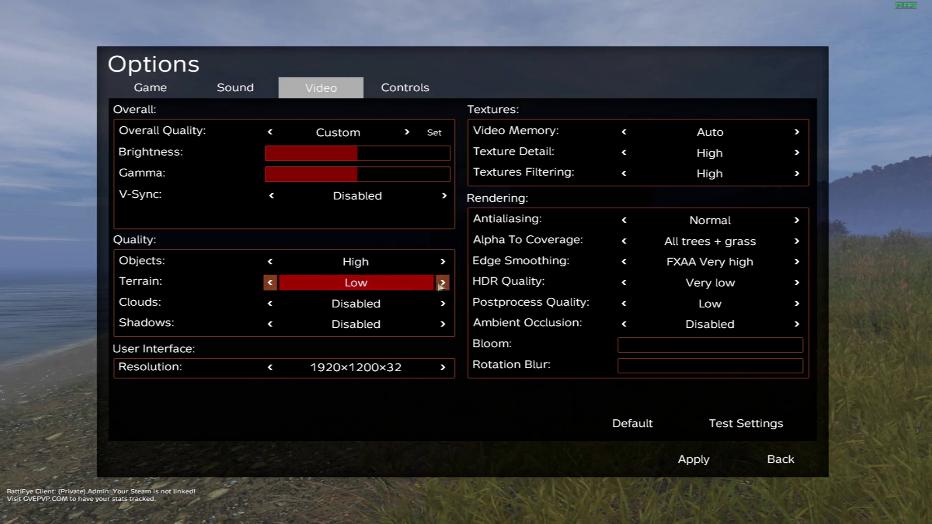
pyautogui.click(272, 287)
pyautogui.click(443, 283)
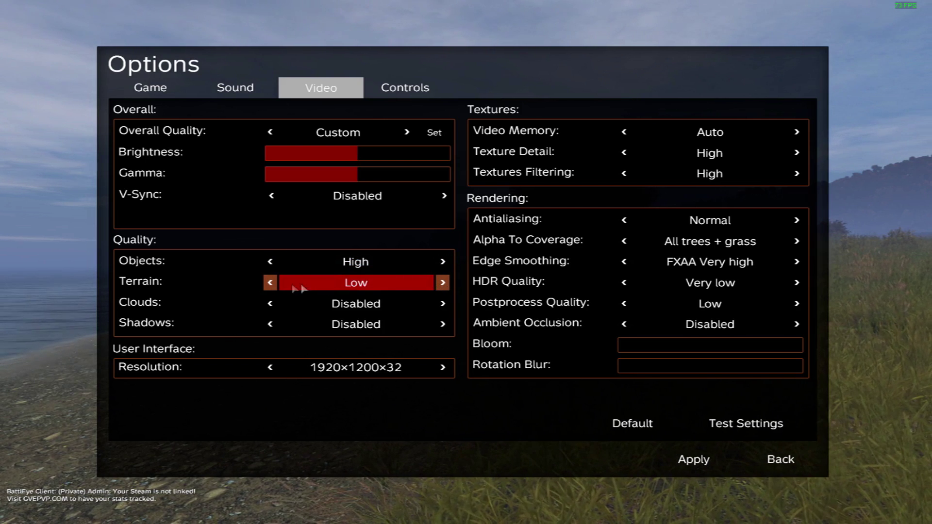
pyautogui.click(270, 282)
pyautogui.click(439, 285)
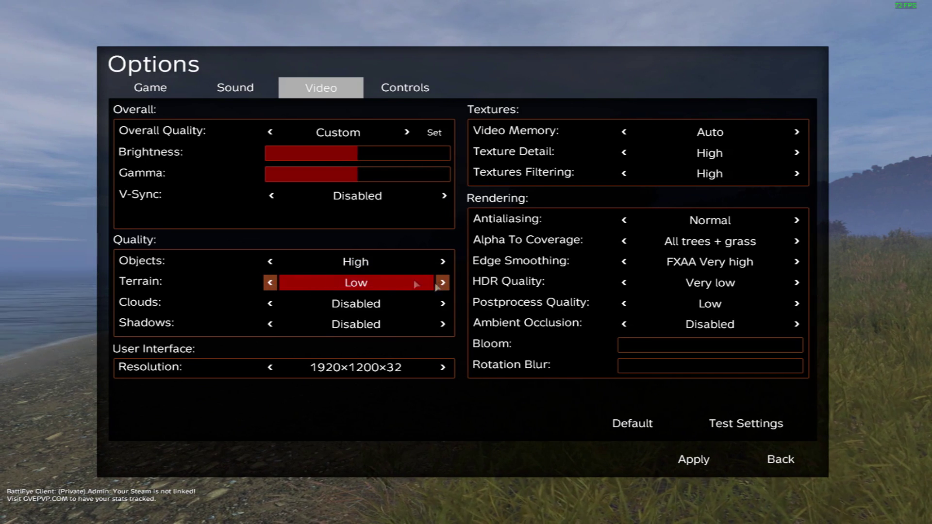
pyautogui.click(271, 286)
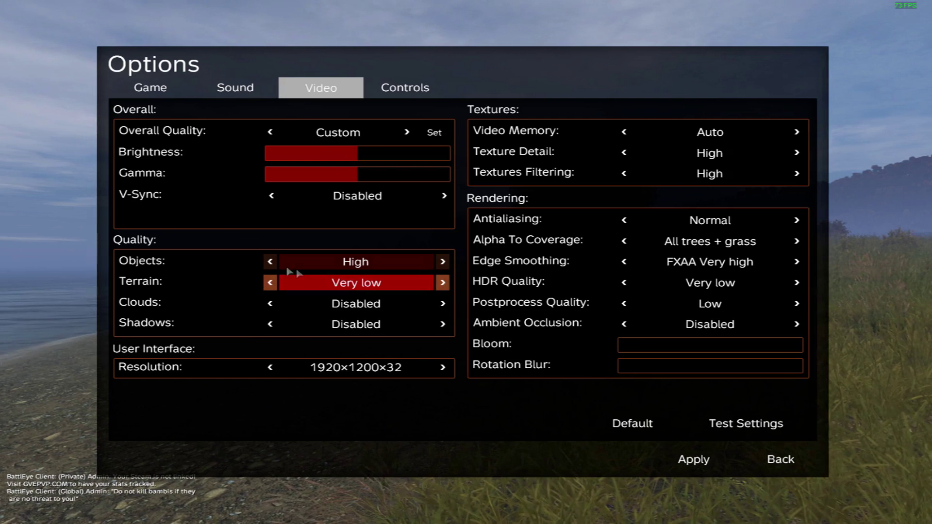
pyautogui.click(442, 283)
pyautogui.click(269, 283)
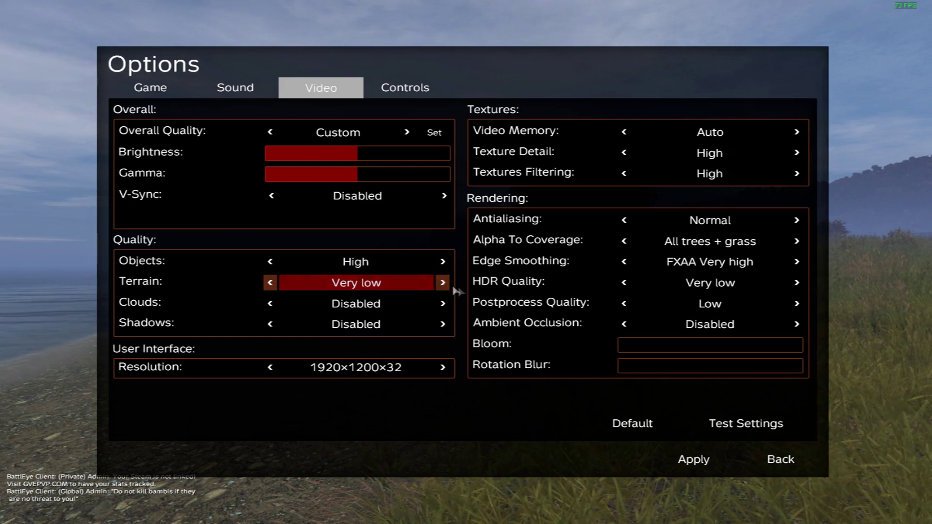
pyautogui.click(442, 283)
pyautogui.click(270, 283)
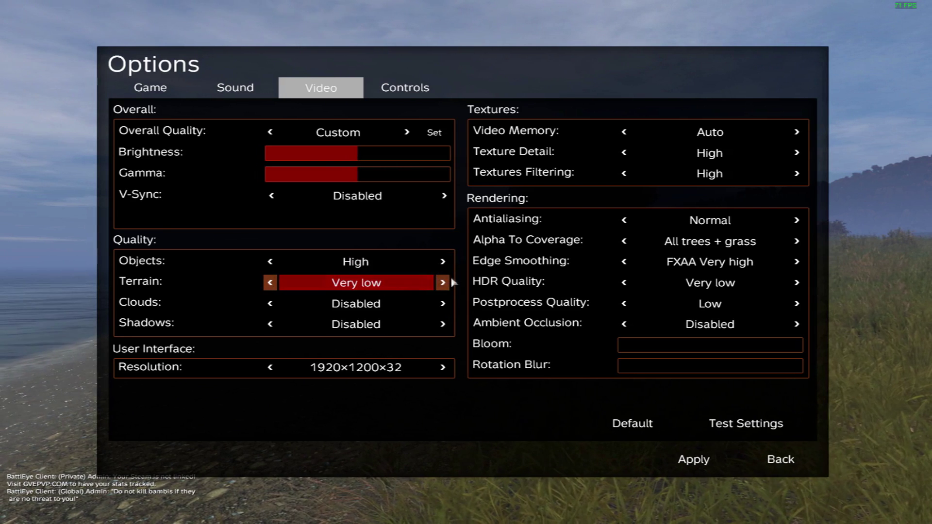
pyautogui.click(442, 283)
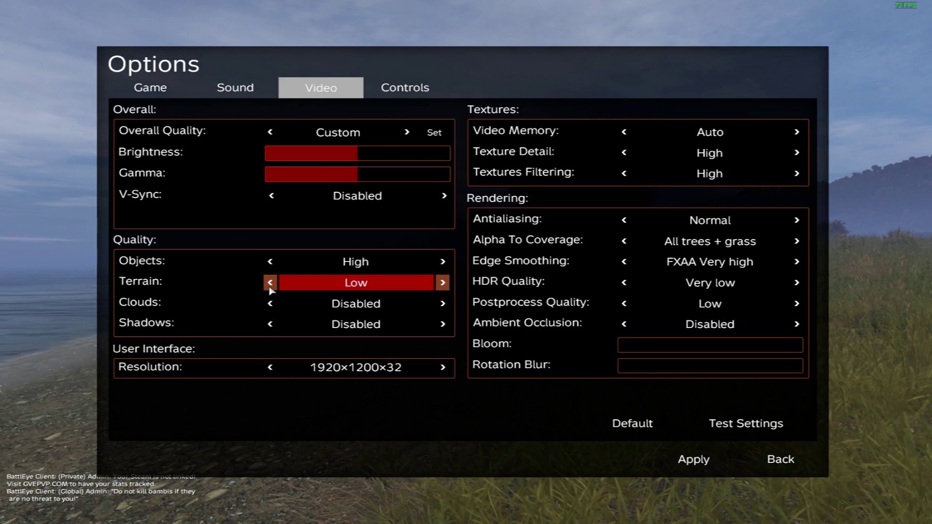
pyautogui.click(270, 287)
pyautogui.click(442, 284)
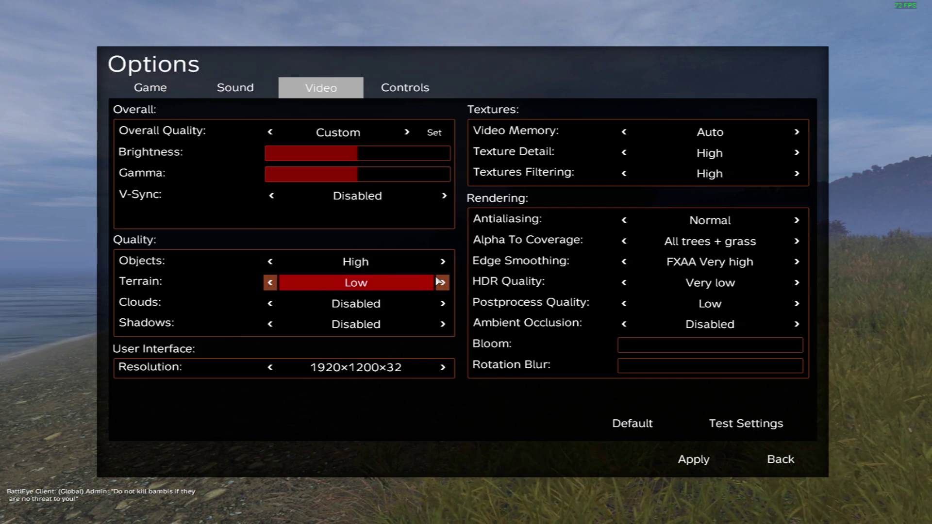
pyautogui.click(441, 283)
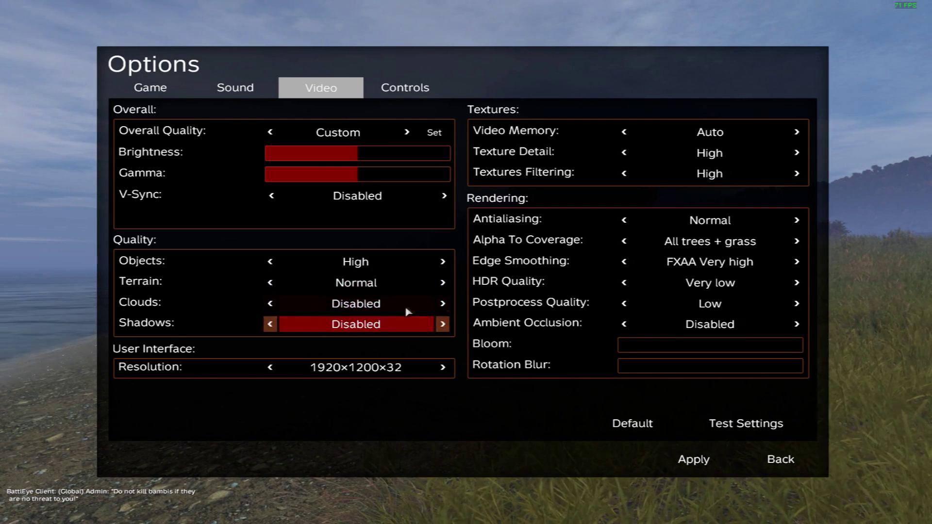
# Try the Clouds quality at Very low and Low, and set it back to Disabled.
pyautogui.click(443, 305)
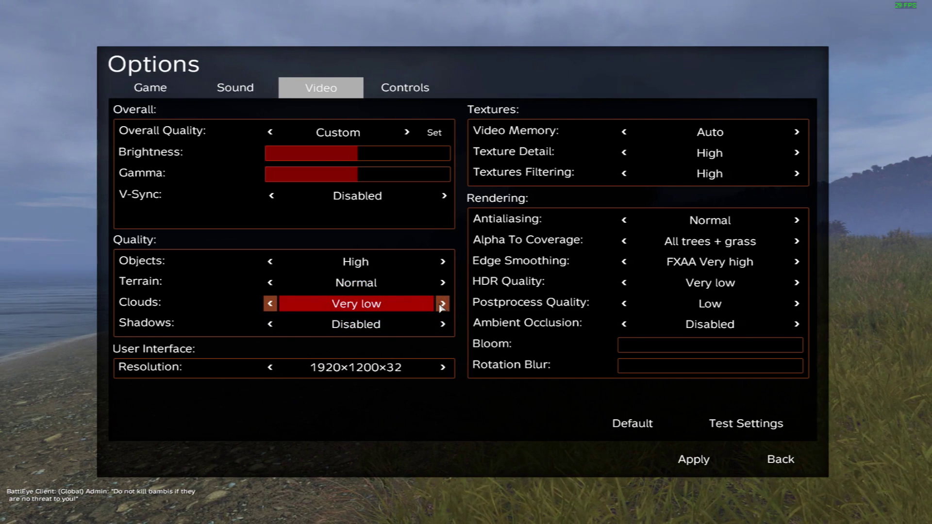
pyautogui.click(442, 305)
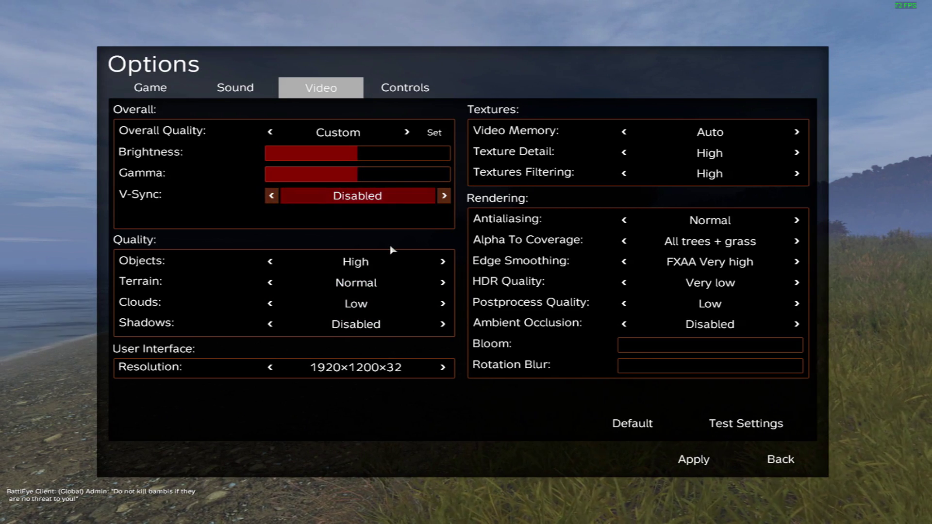
pyautogui.click(271, 305)
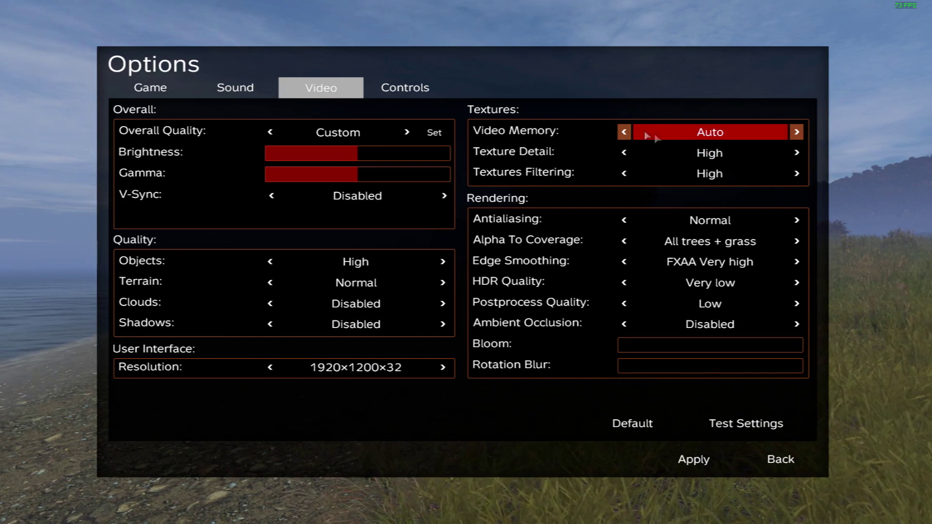
# Try 2048 MB video memory and Very high texture detail and filtering, restoring memory to Auto and both texture settings to High.
pyautogui.click(626, 132)
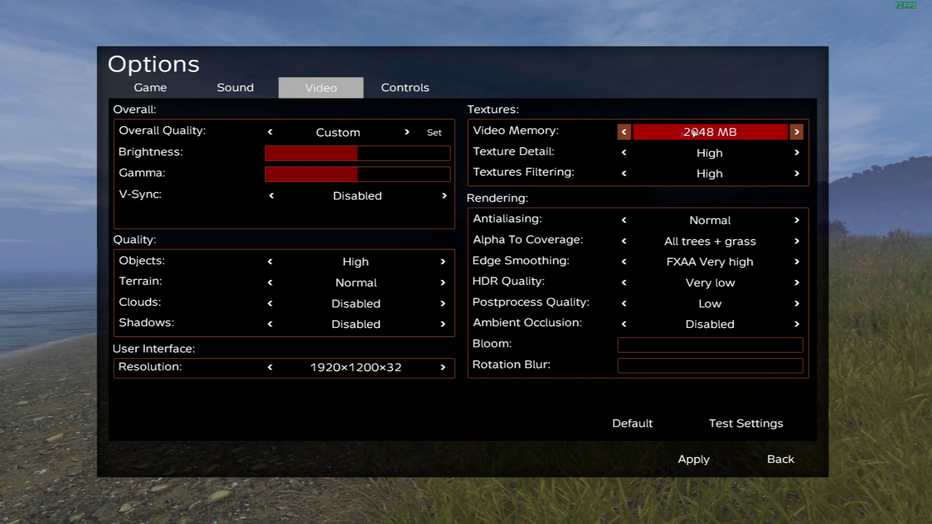
pyautogui.click(796, 132)
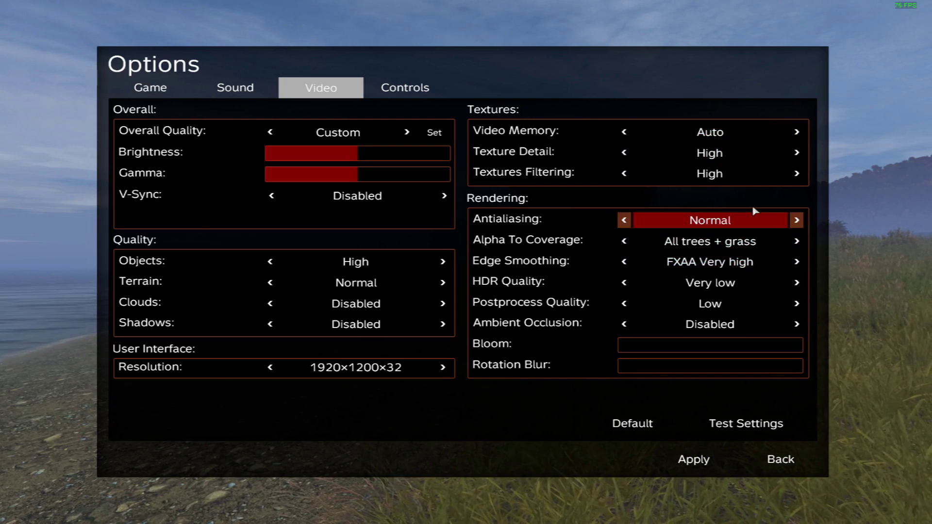
pyautogui.click(796, 153)
pyautogui.click(797, 173)
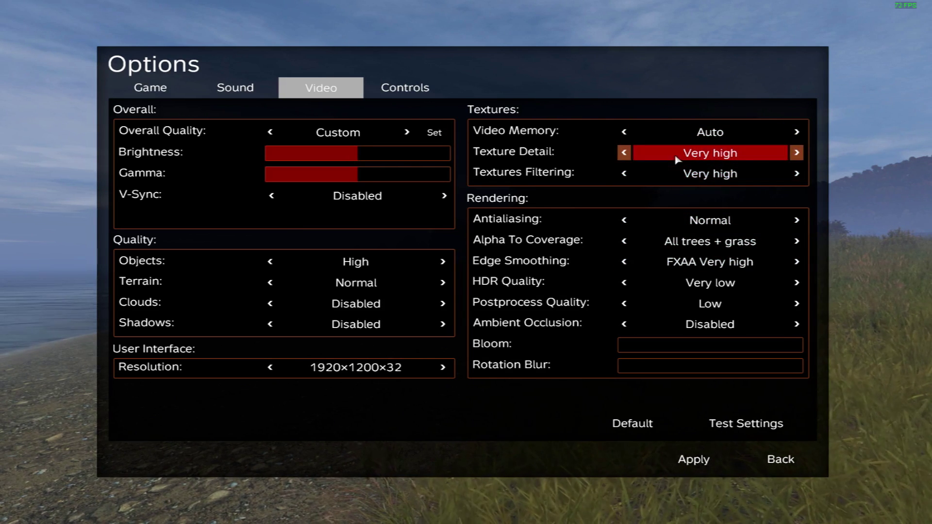
pyautogui.click(624, 152)
pyautogui.click(624, 174)
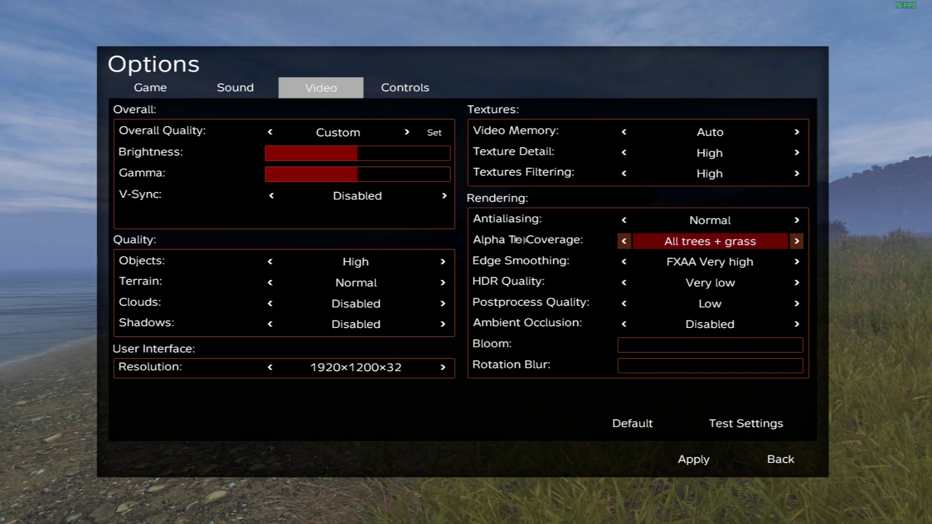
# Try SMAA Low edge smoothing and return the setting to FXAA Very high.
pyautogui.click(672, 259)
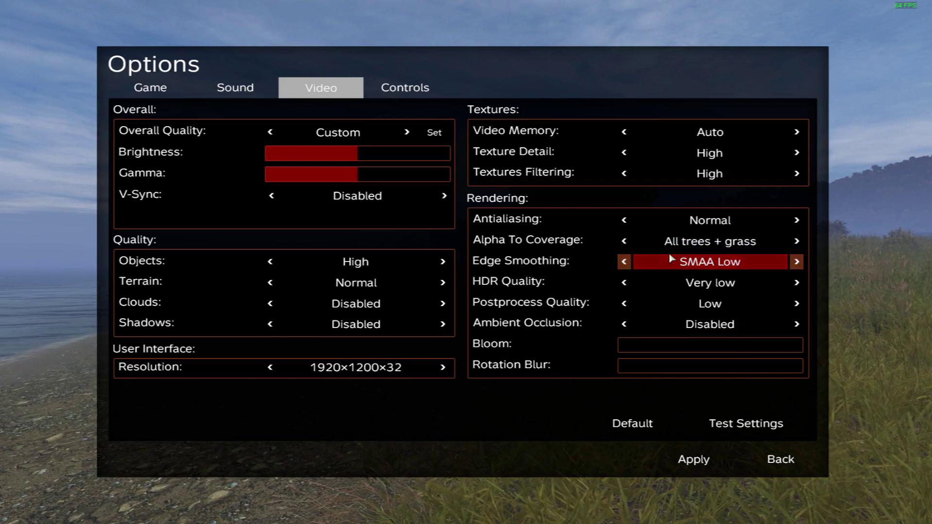
pyautogui.click(631, 259)
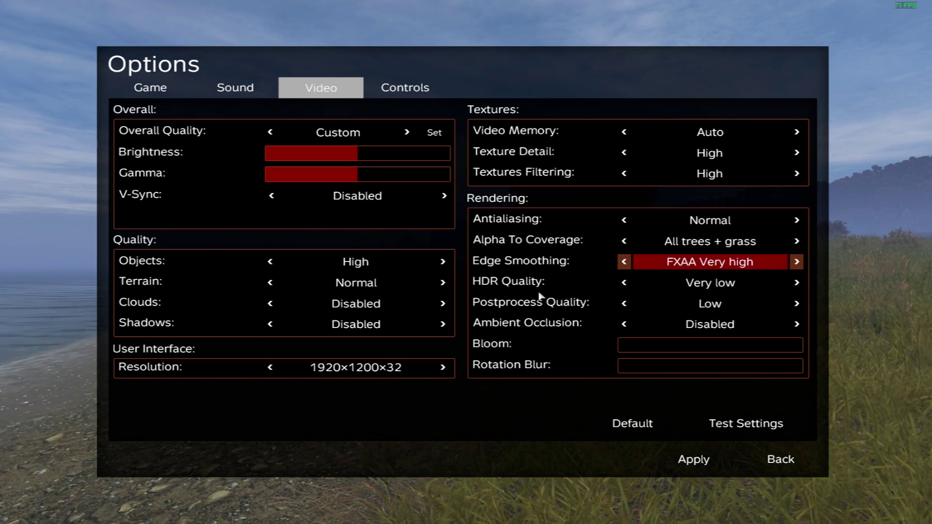
# Alternate the Postprocess Quality between Very low and Low to compare the scene, finishing on Low.
pyautogui.click(623, 303)
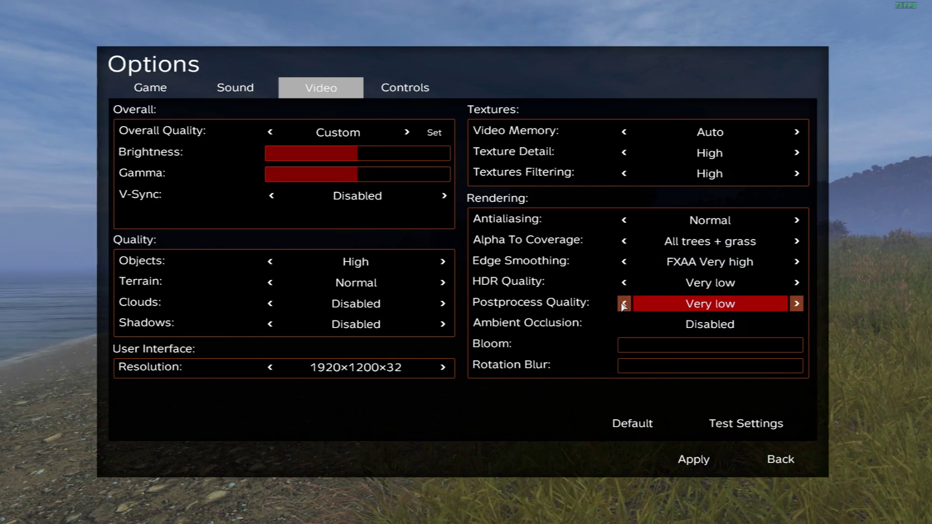
pyautogui.click(796, 303)
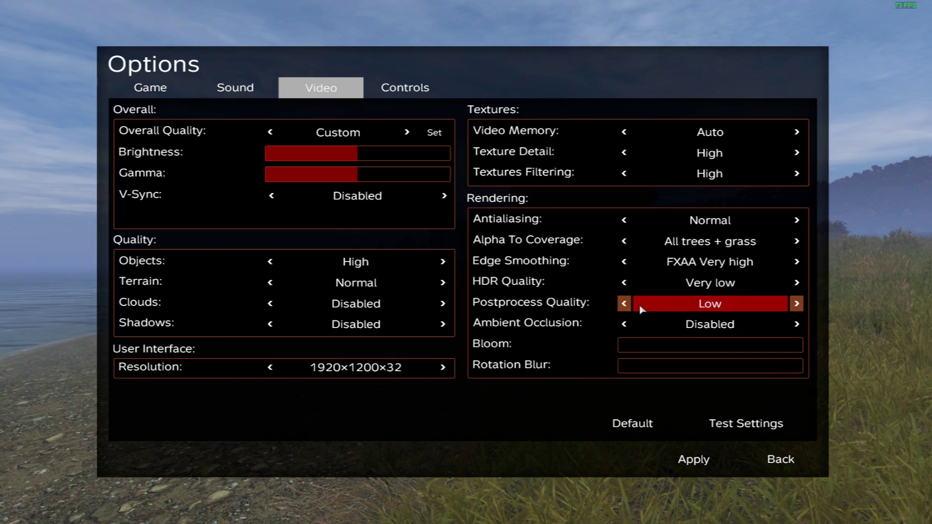
pyautogui.click(625, 304)
pyautogui.click(796, 304)
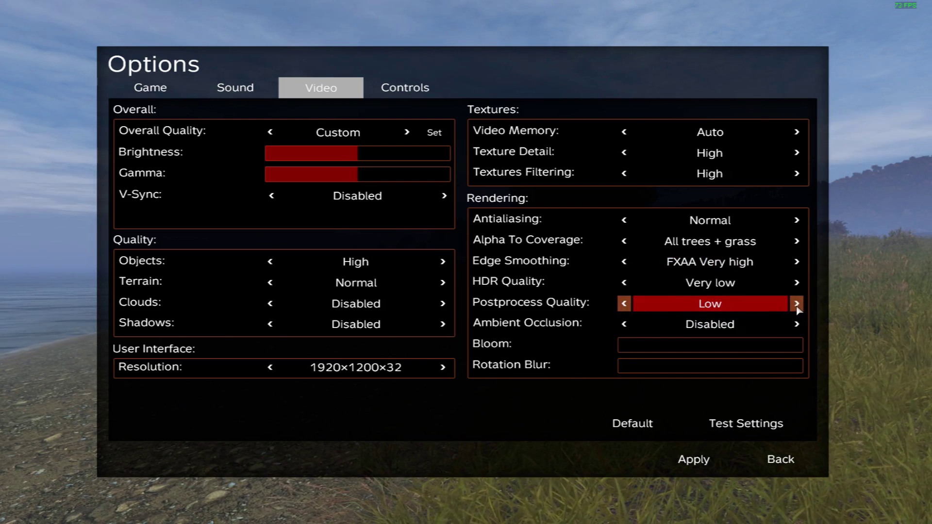
pyautogui.click(625, 303)
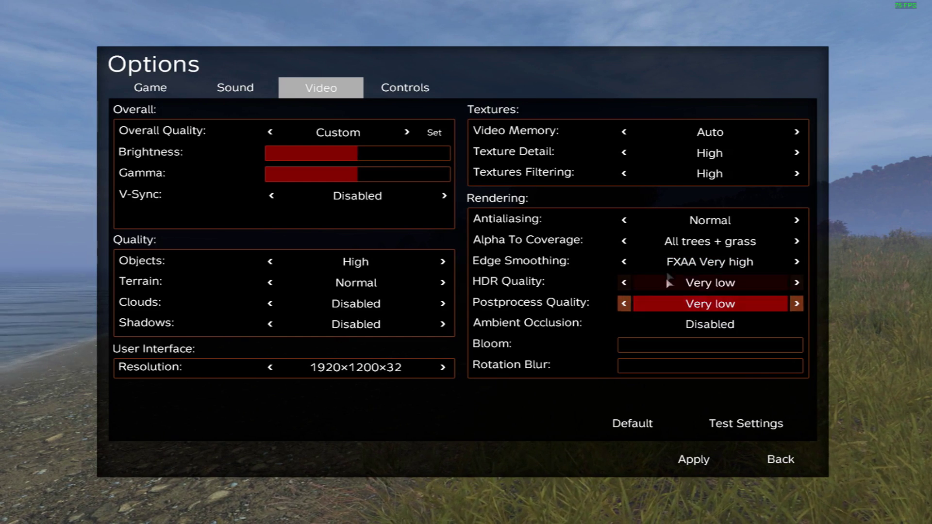
pyautogui.click(797, 304)
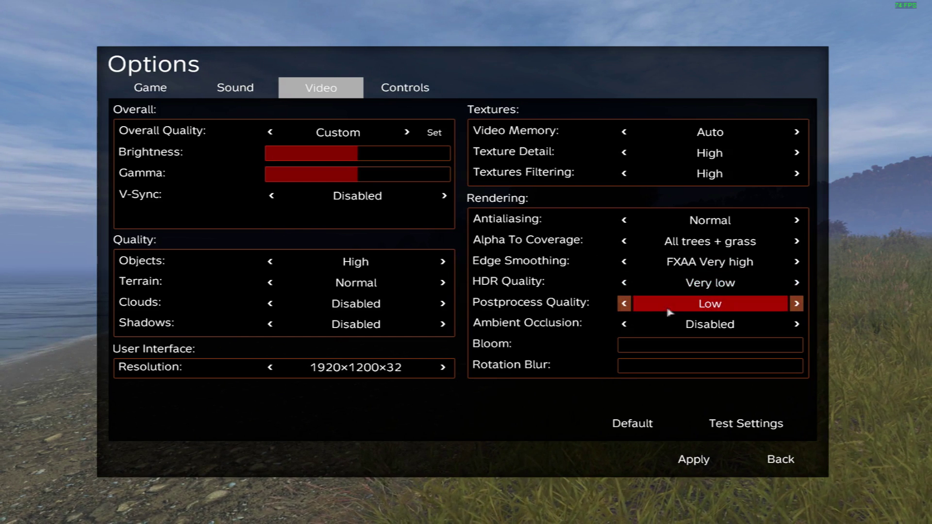
# Try the Postprocess Quality at Normal and Very low to compare the scene, and set it back to Low.
pyautogui.click(797, 303)
pyautogui.click(797, 303)
pyautogui.click(625, 303)
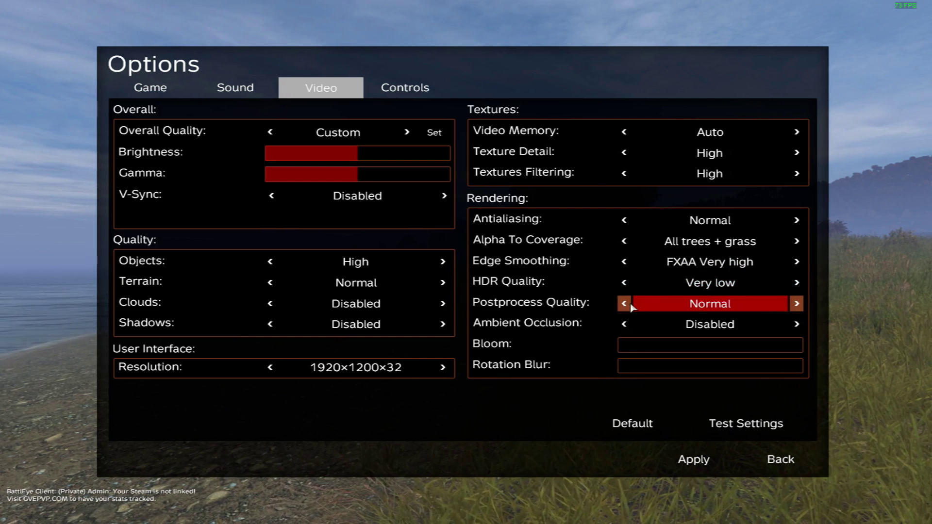
pyautogui.click(625, 304)
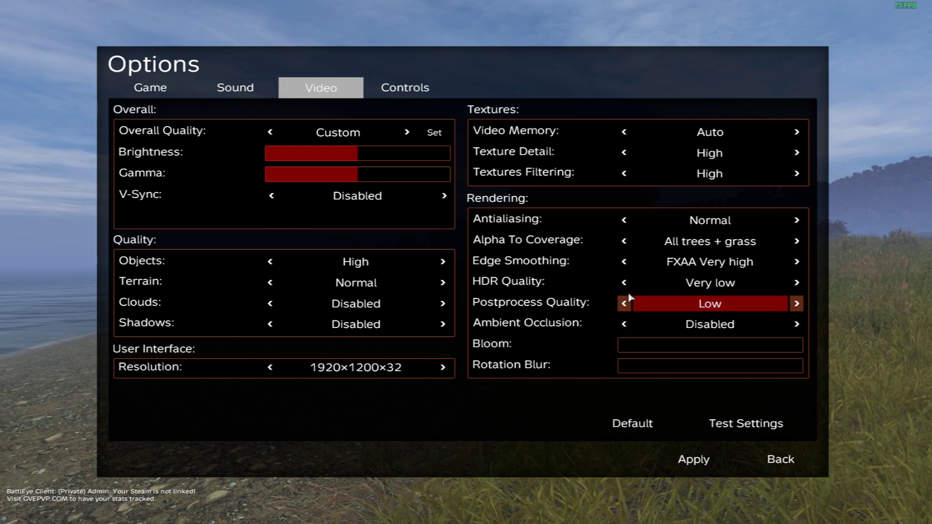
pyautogui.click(626, 305)
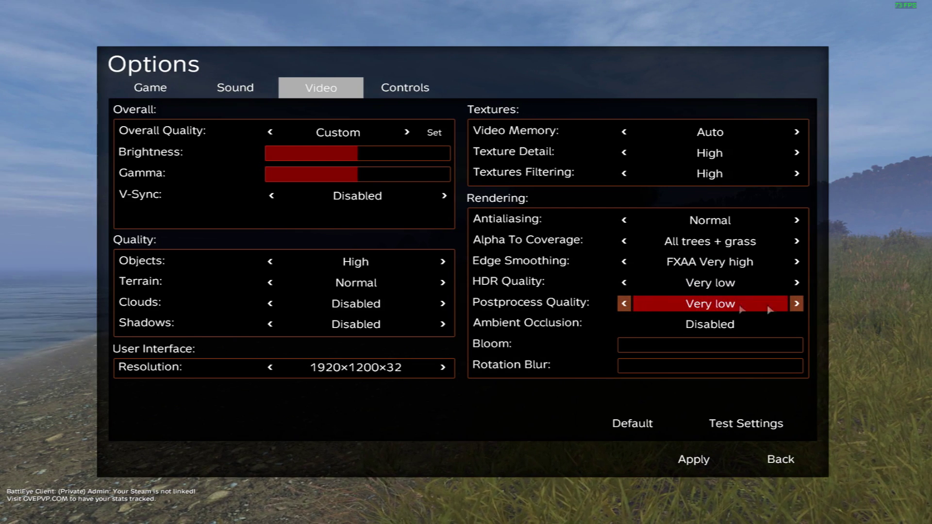
pyautogui.click(796, 305)
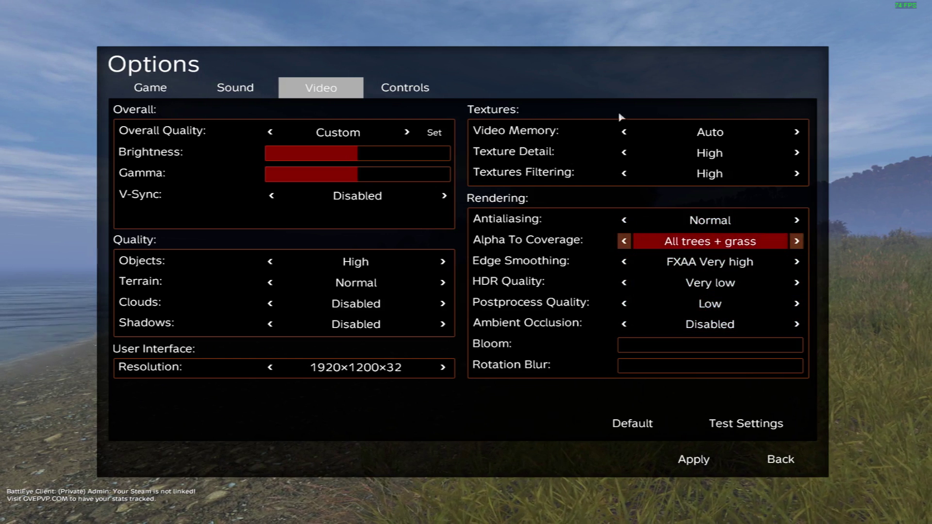
# Try Ambient Occlusion enabled, return it to Disabled, and apply the video options to go back into the game.
pyautogui.click(796, 325)
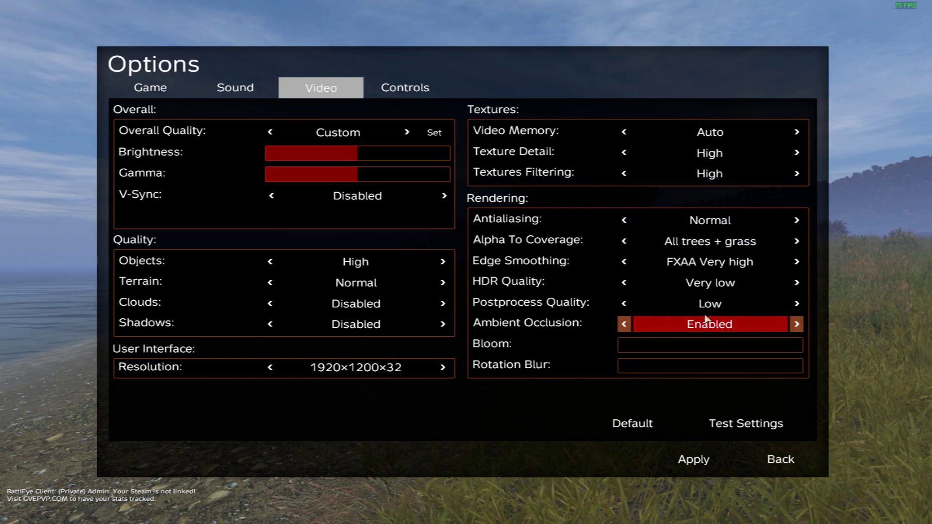
pyautogui.click(624, 325)
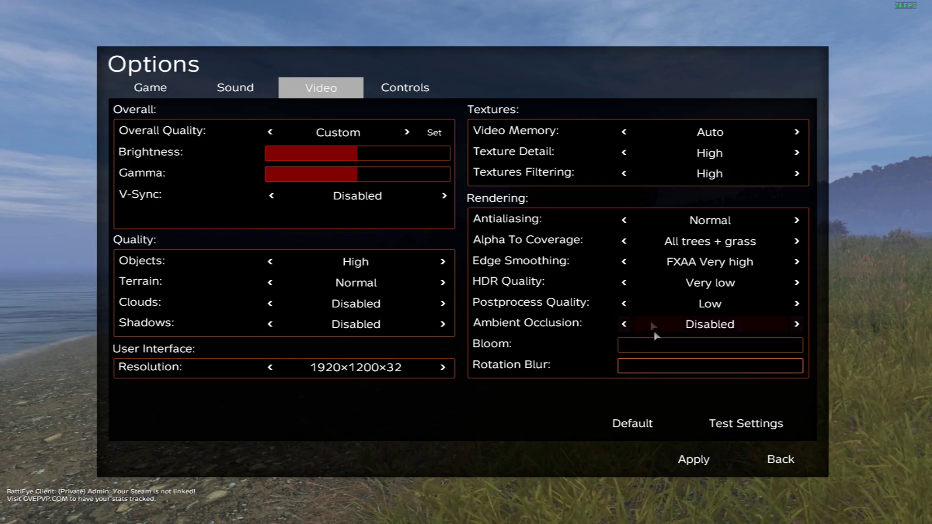
pyautogui.click(694, 460)
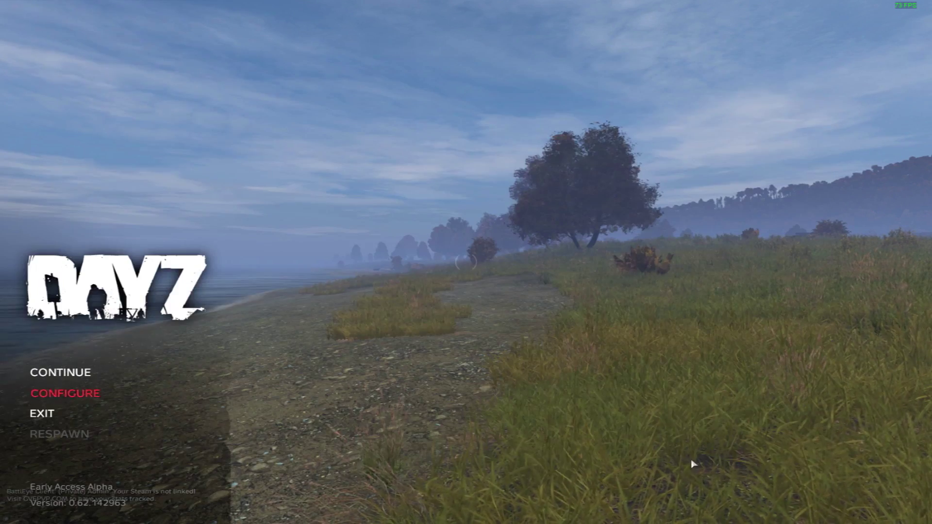
pyautogui.press('Escape')
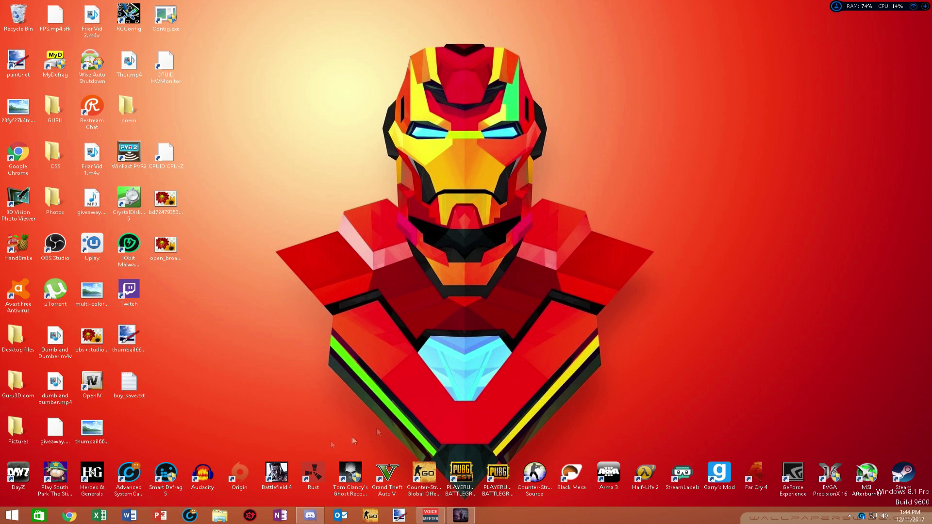
# Switch to File Explorer on the desktop and open the DayZ folder inside Documents.
pyautogui.click(218, 515)
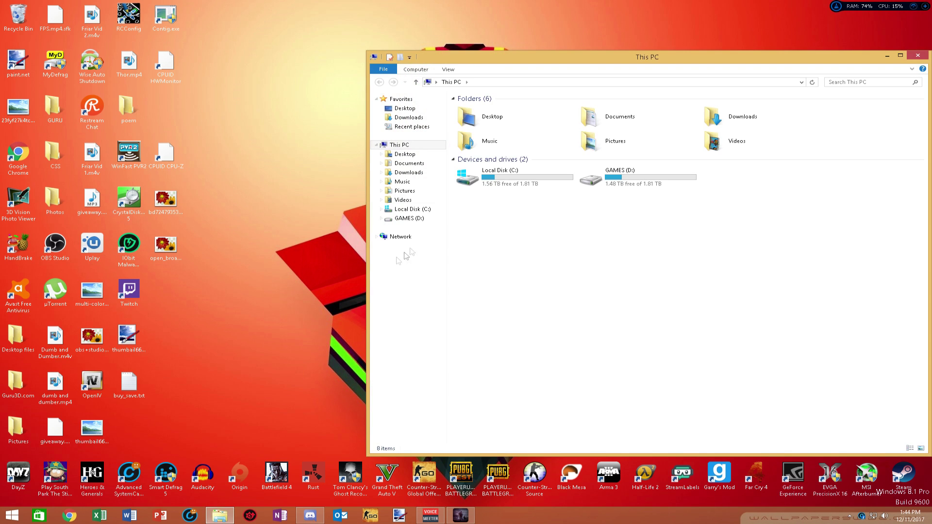
pyautogui.moveTo(488, 61); pyautogui.dragTo(344, 67)
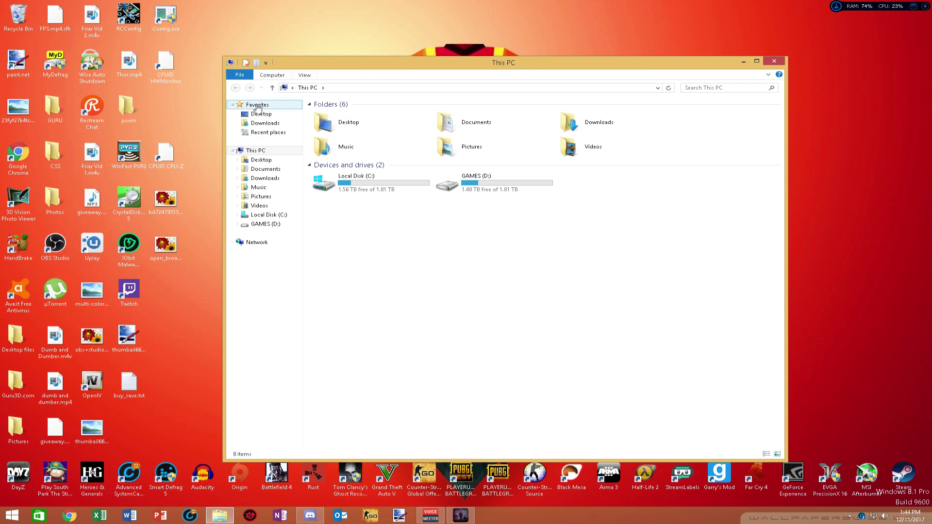
pyautogui.click(271, 169)
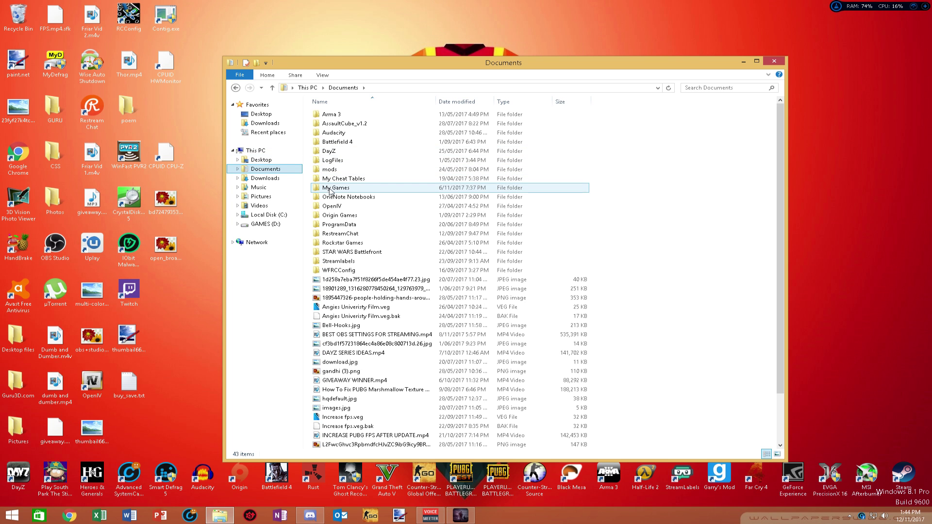
pyautogui.doubleClick(336, 152)
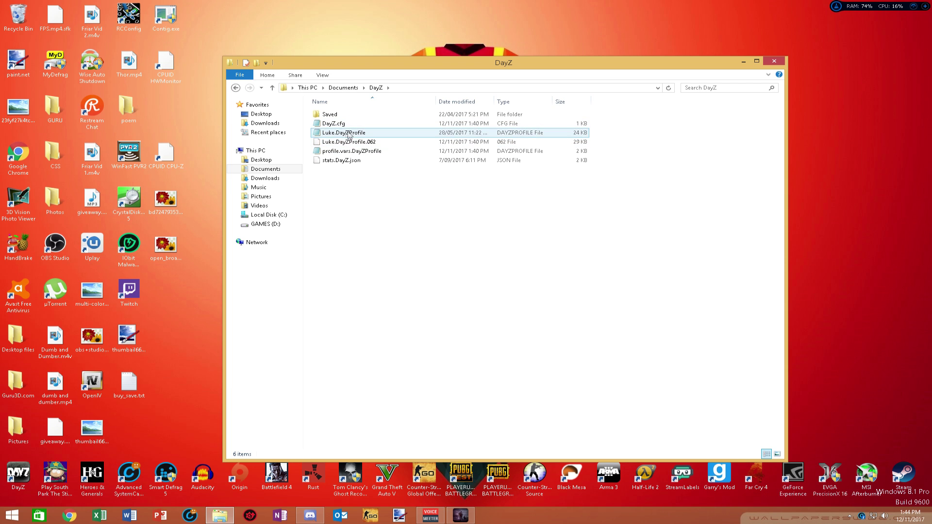
# Open the .DayZProfile file for editing in a maximized Notepad window and go to the view distance entries near its end.
pyautogui.rightClick(366, 134)
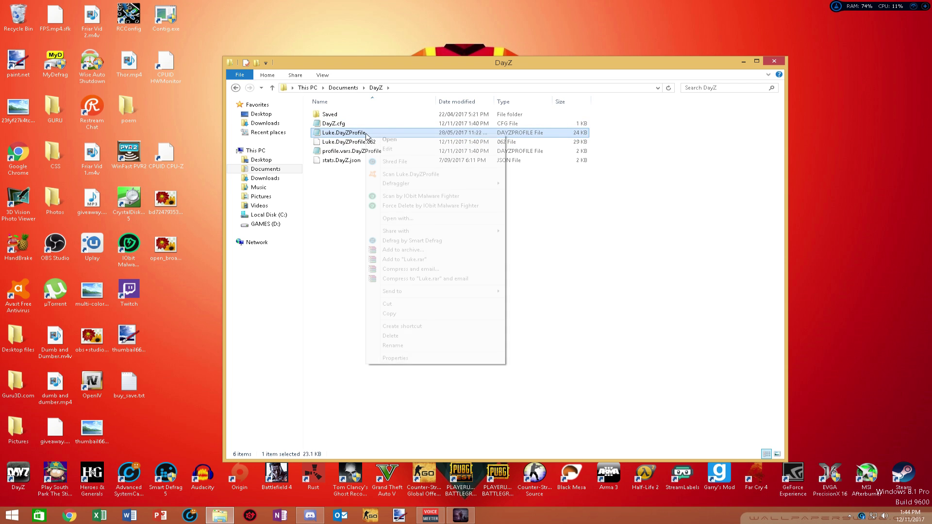
pyautogui.click(388, 149)
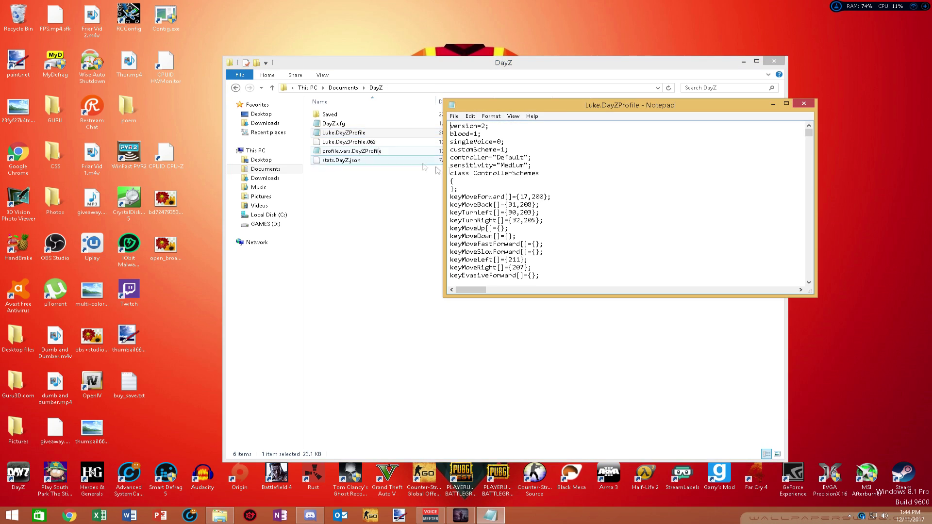
pyautogui.scroll(-10, 488, 180)
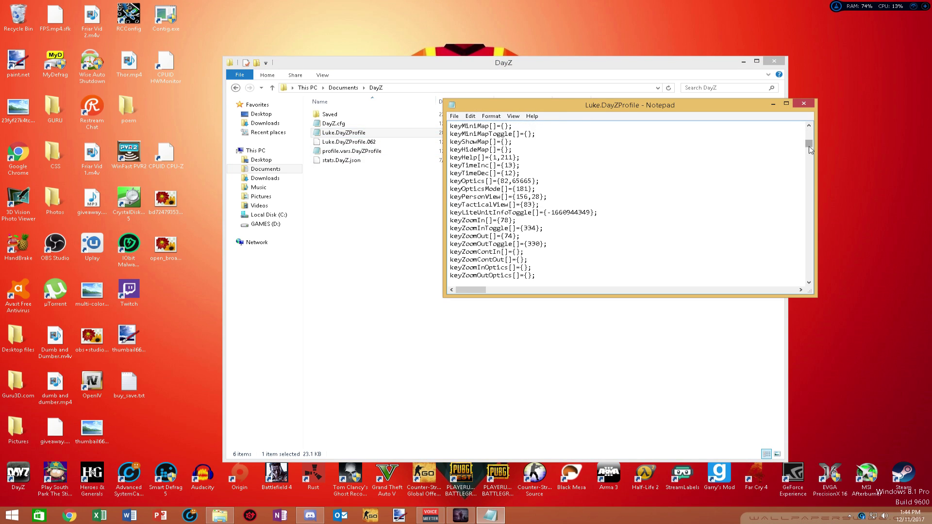
pyautogui.moveTo(808, 144); pyautogui.dragTo(807, 278)
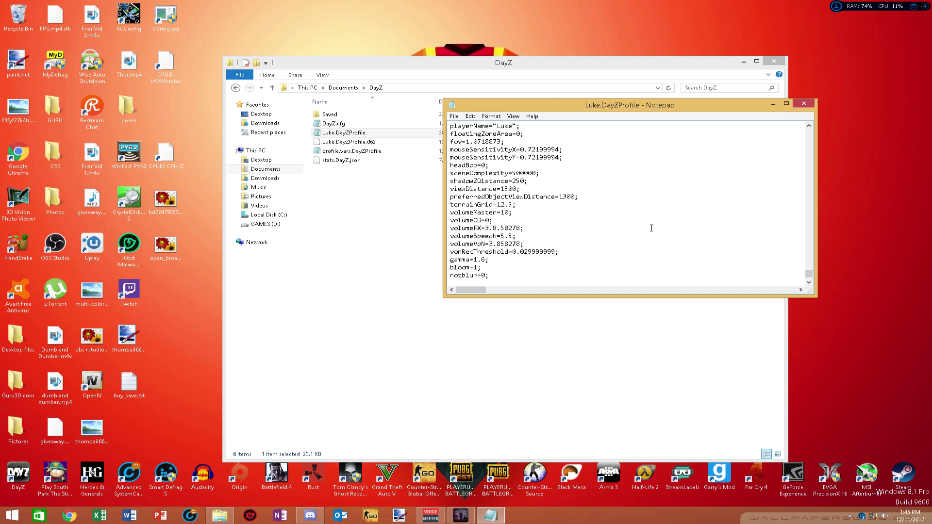
pyautogui.click(786, 104)
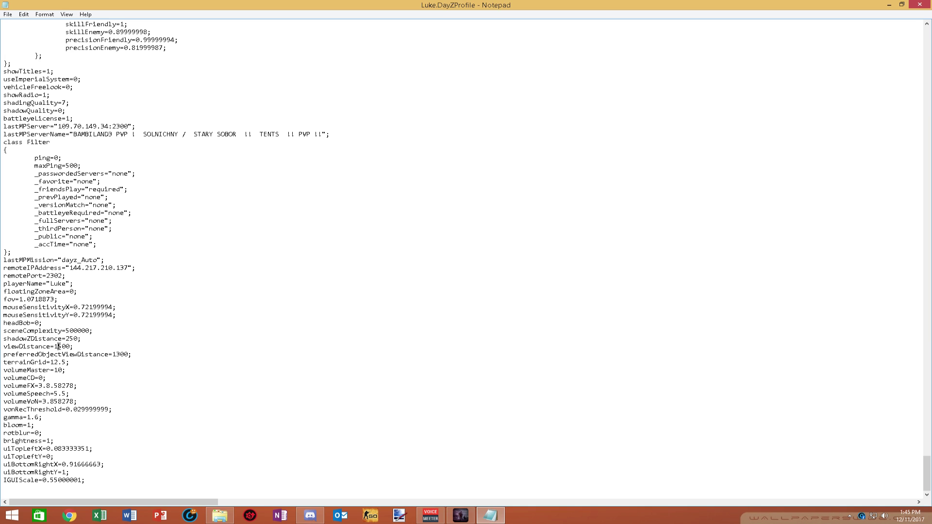
# Review the viewDistance, shadingQuality and shadowQuality entries in the profile file, and close it.
pyautogui.click(59, 346)
pyautogui.scroll(4, 59, 405)
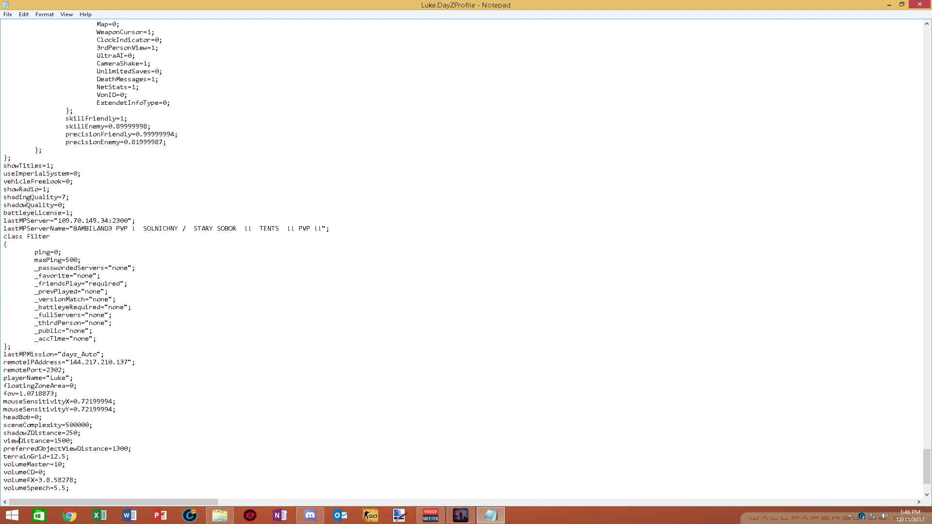
pyautogui.click(60, 203)
pyautogui.scroll(1, 161, 191)
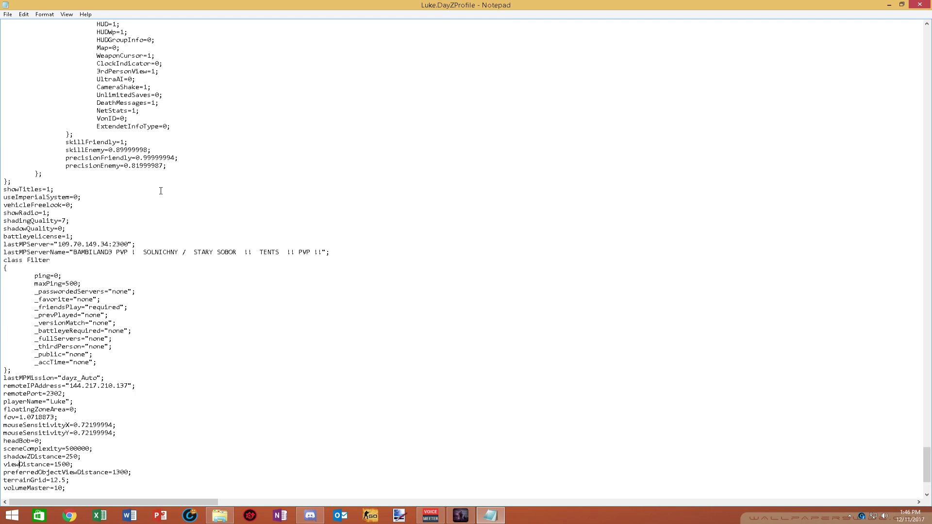
pyautogui.scroll(1, 160, 191)
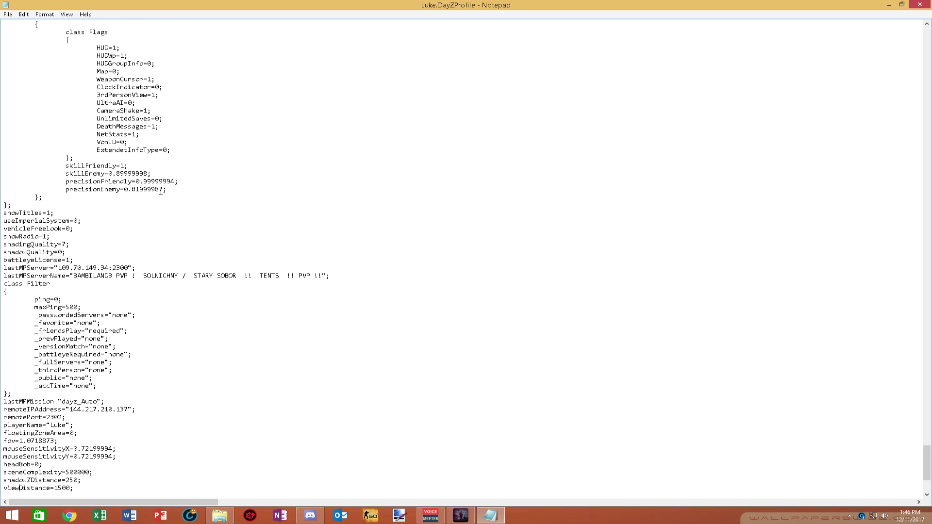
pyautogui.scroll(4, 161, 190)
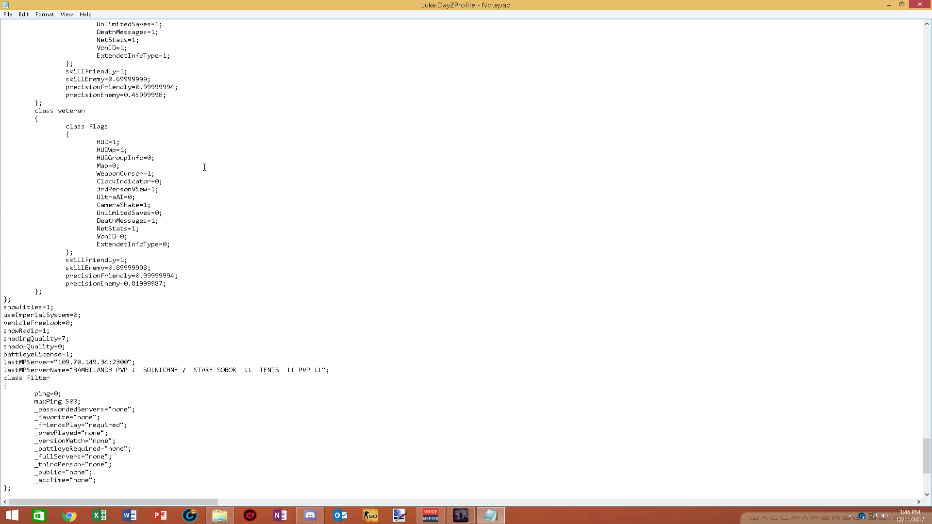
pyautogui.click(919, 4)
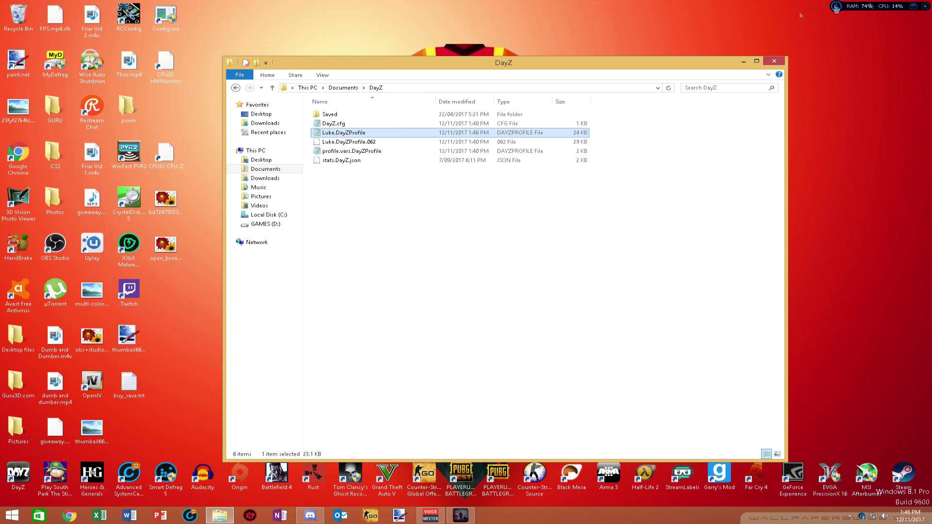
# Set the .DayZProfile file's attribute to Read-only in its properties and apply the change.
pyautogui.rightClick(357, 132)
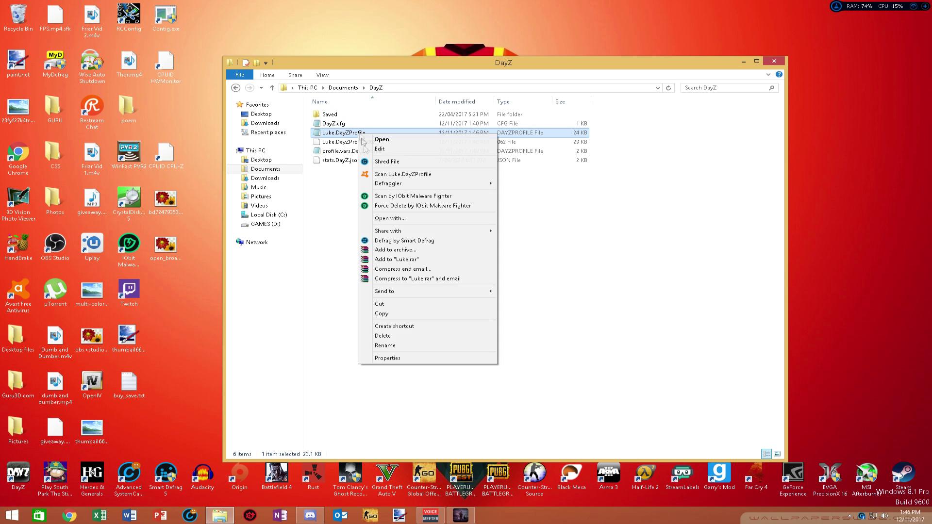
pyautogui.click(380, 358)
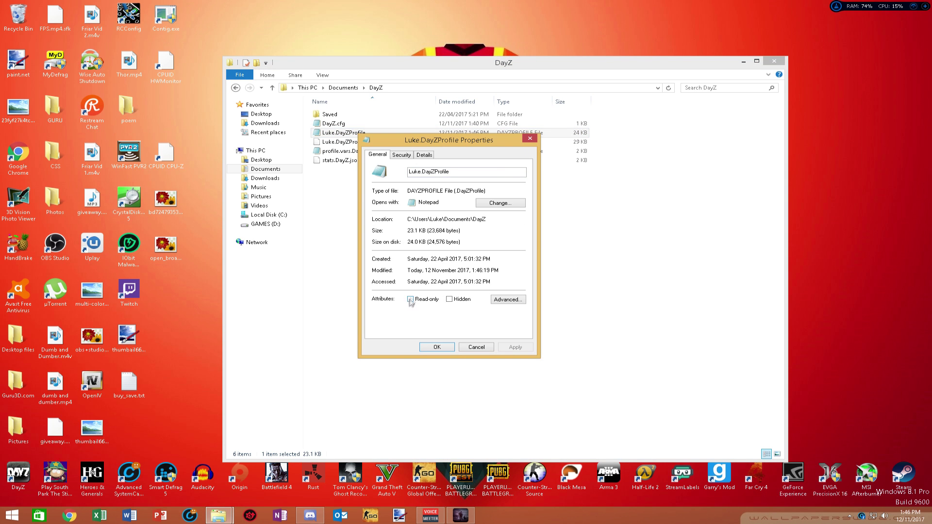
pyautogui.click(411, 299)
pyautogui.click(523, 351)
pyautogui.click(438, 348)
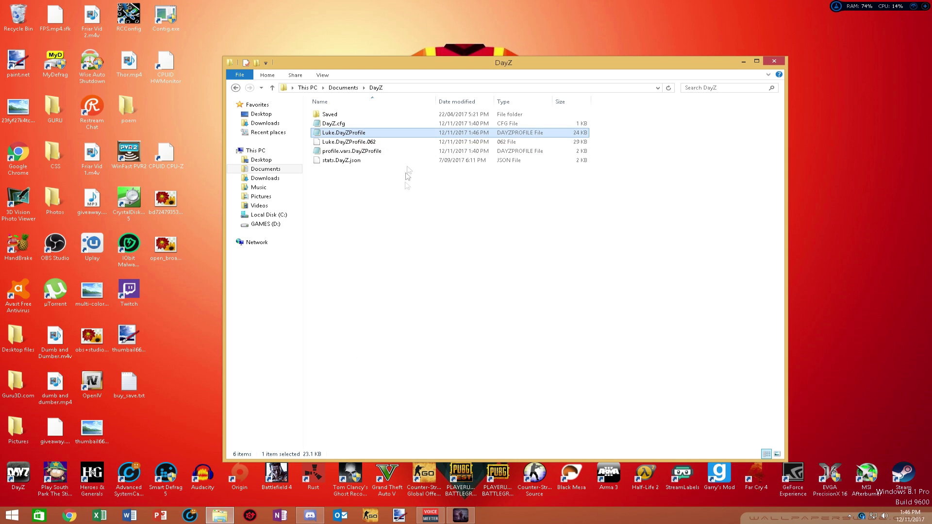
# Open DayZ.cfg for editing in Notepad and examine its rendering entries, including GPU_MaxFramesAhead and GPU_DetectedFramesAhead.
pyautogui.rightClick(338, 125)
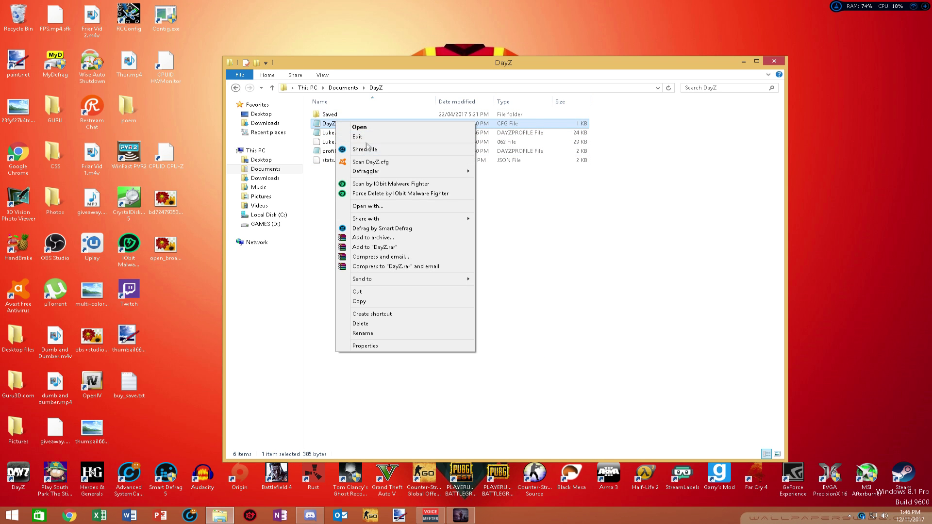
pyautogui.click(367, 139)
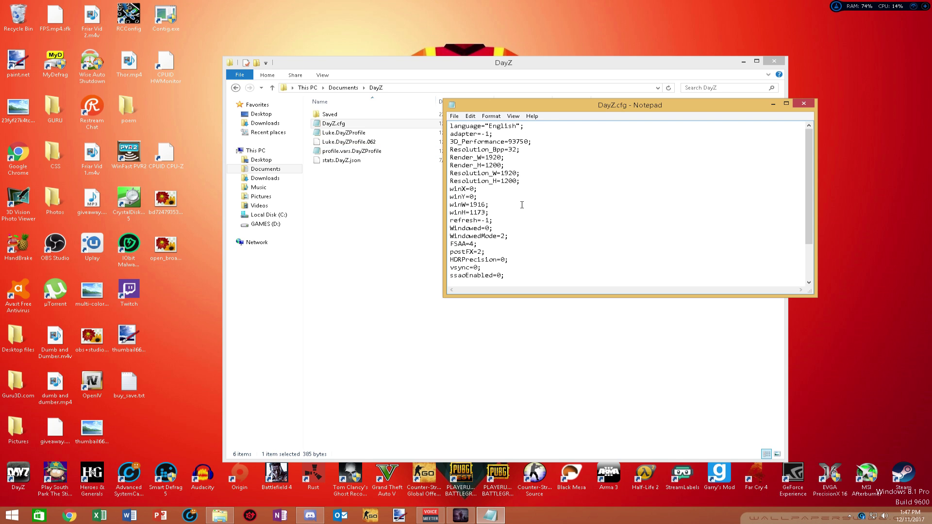
pyautogui.scroll(-2, 522, 205)
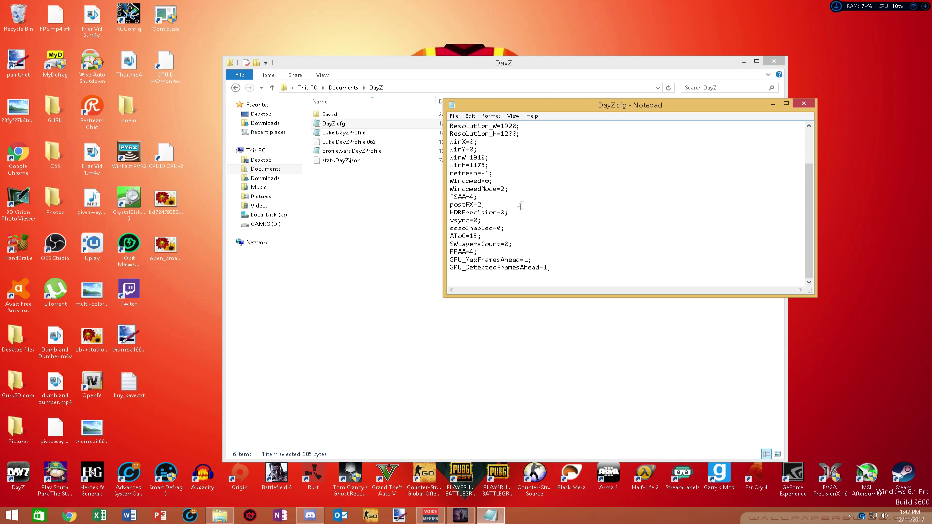
pyautogui.click(538, 230)
pyautogui.moveTo(551, 268); pyautogui.dragTo(438, 259)
pyautogui.click(555, 252)
# Save the DayZ.cfg file and close it.
pyautogui.scroll(2, 494, 173)
pyautogui.click(454, 116)
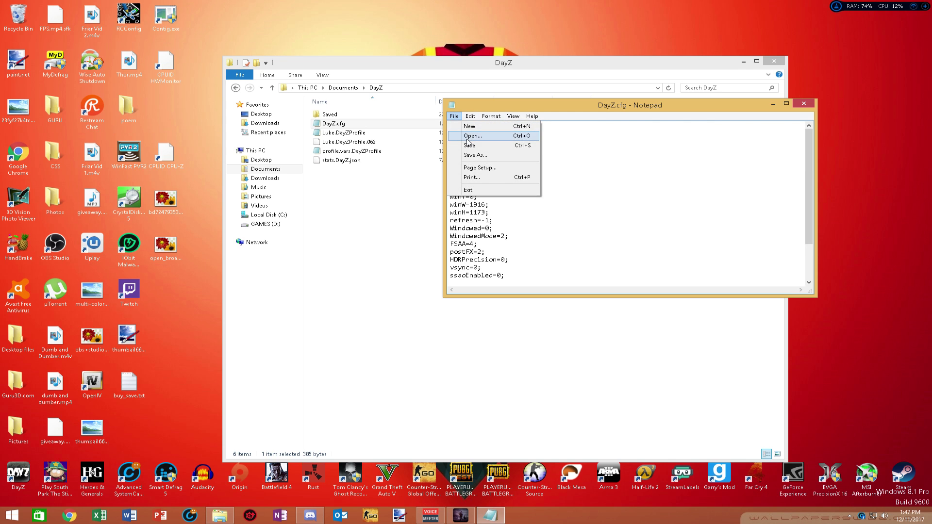
pyautogui.click(466, 147)
pyautogui.click(804, 104)
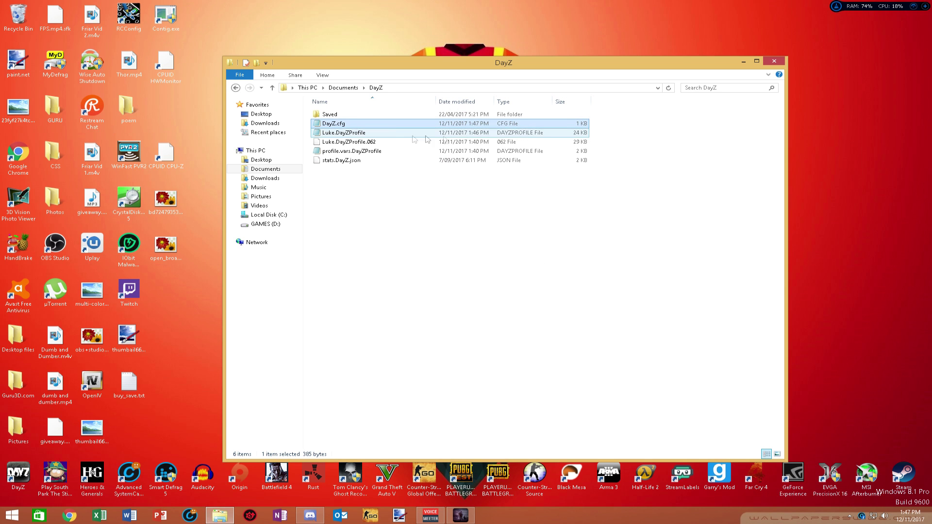
# Set the DayZ.cfg file's attribute to Read-only in its properties and apply the change.
pyautogui.rightClick(390, 127)
pyautogui.click(427, 350)
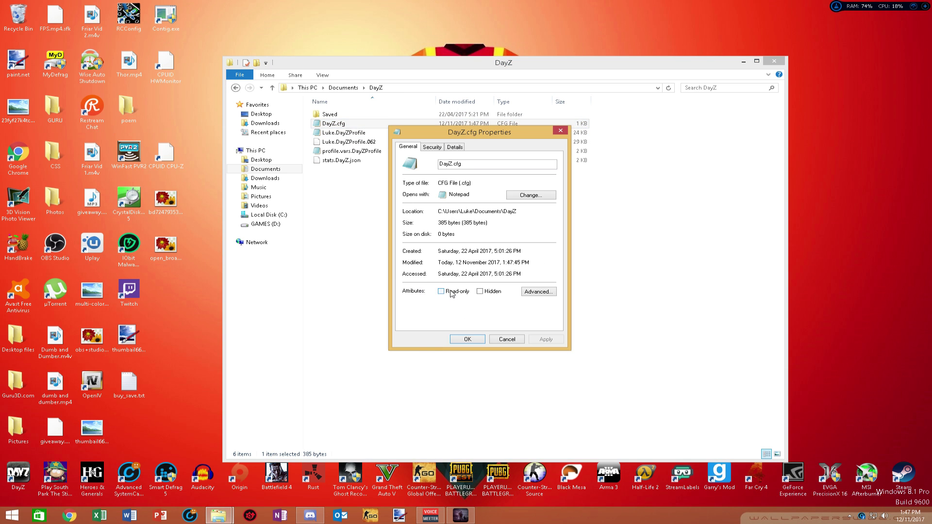
pyautogui.click(441, 292)
pyautogui.click(539, 339)
pyautogui.click(467, 339)
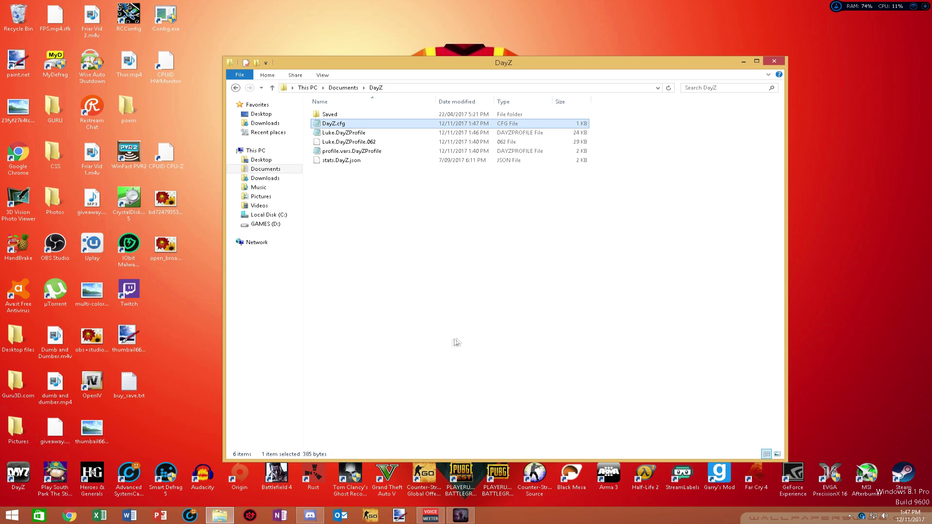